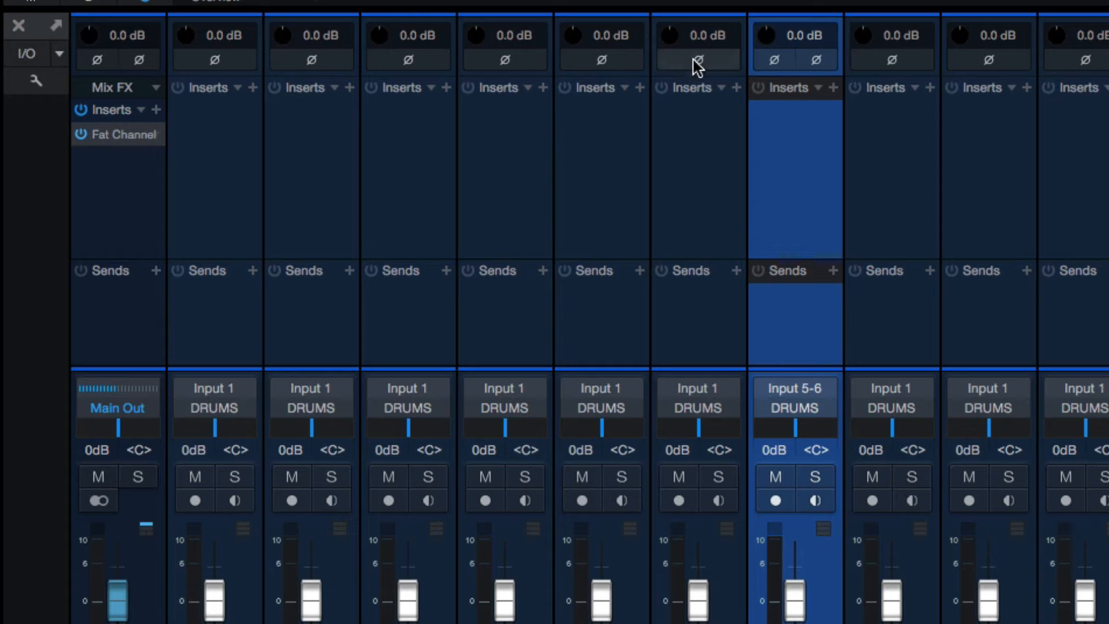
Step: Try out the polarity inversion on the Tom 1 and Tom 2 channels
left_click(696, 64)
left_click(633, 64)
left_click(700, 63)
left_click(601, 61)
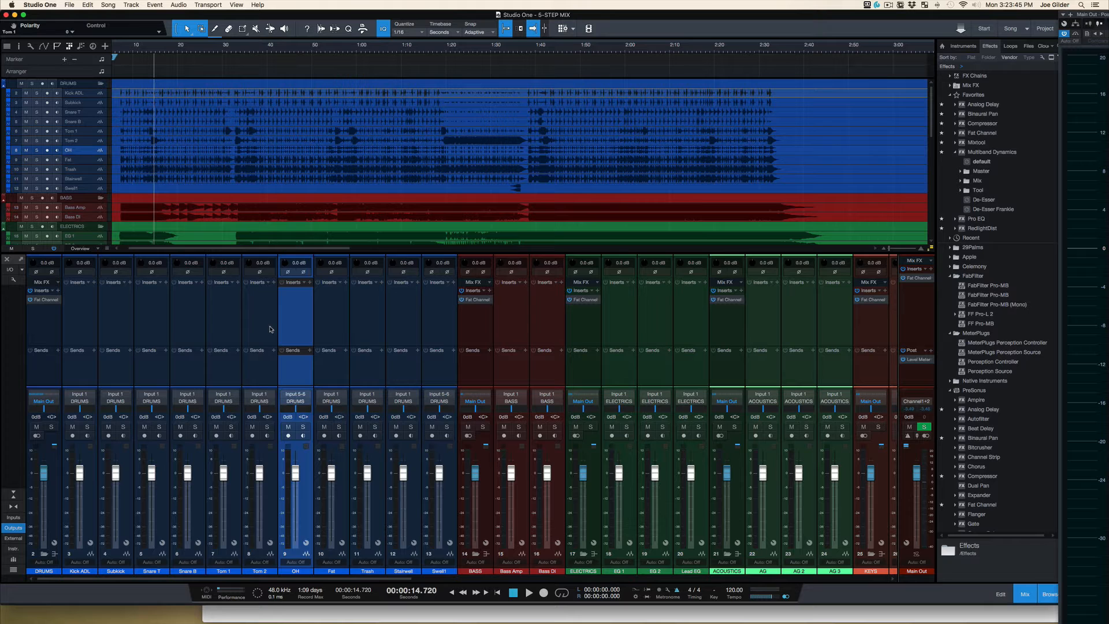
Step: Compare the Kick ADL and Subkick waveforms up close in the arrangement
left_click(269, 330)
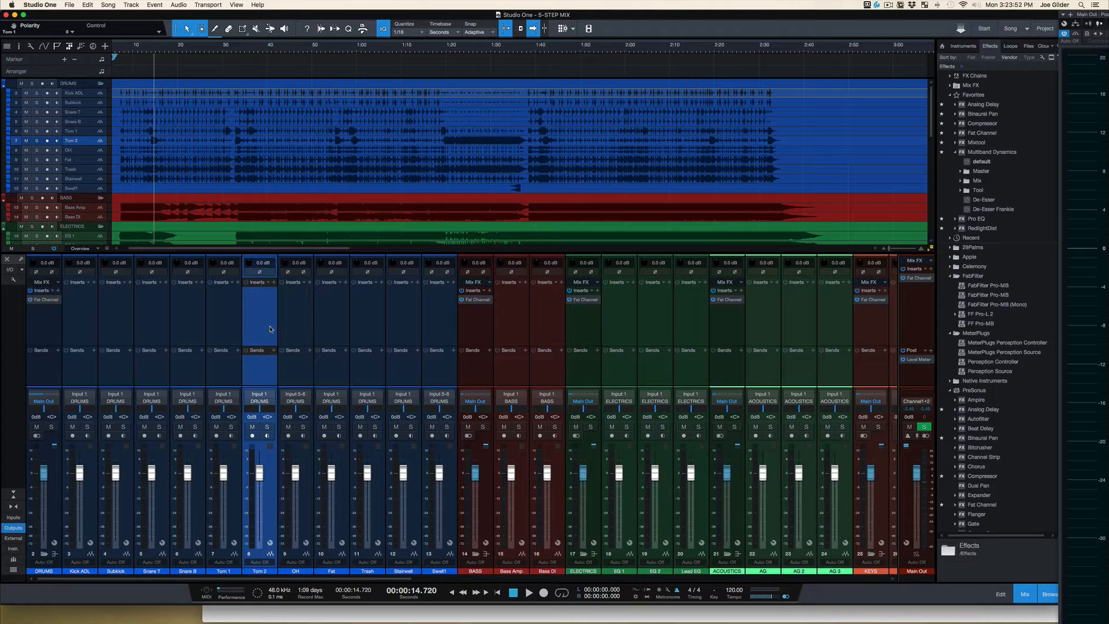
left_click(90, 321)
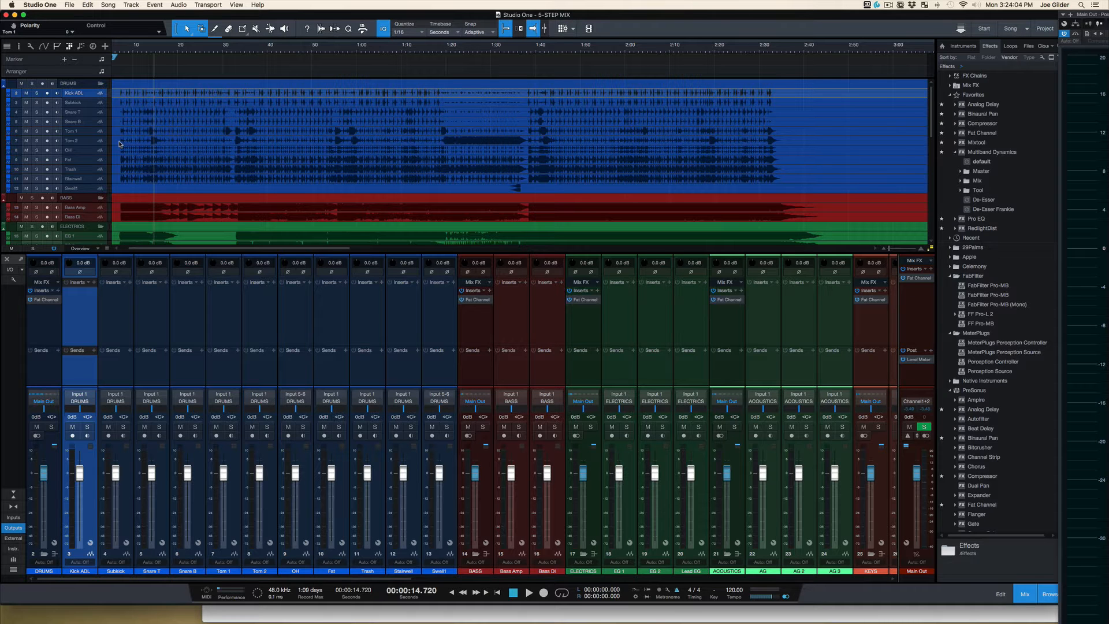
scroll(120, 144, "up", 10)
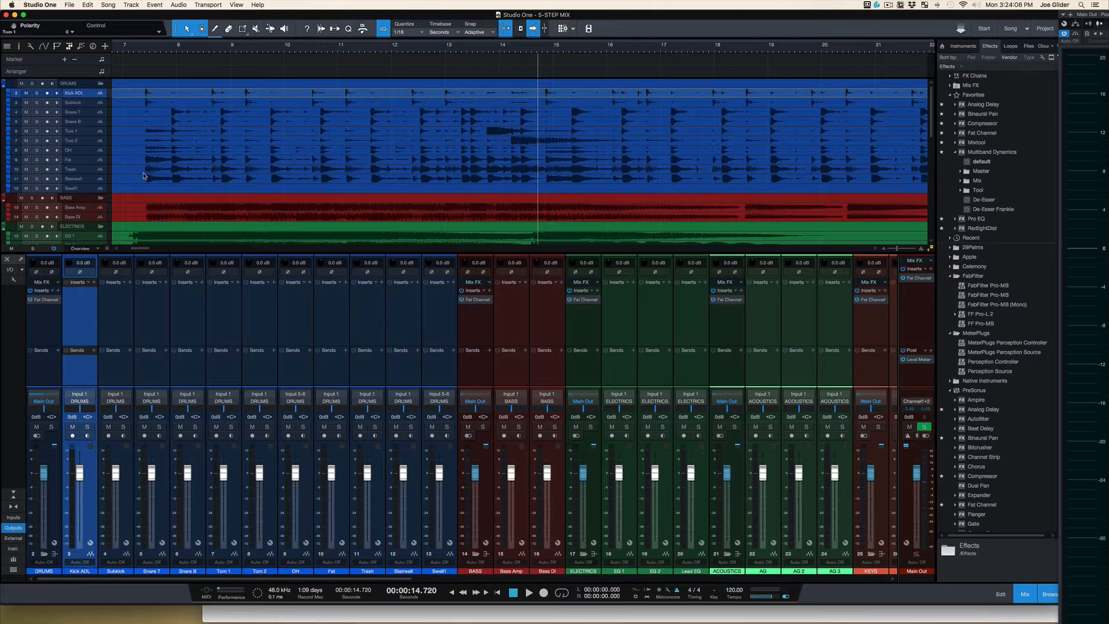
scroll(144, 173, "up", 3)
left_click(94, 107, "shift")
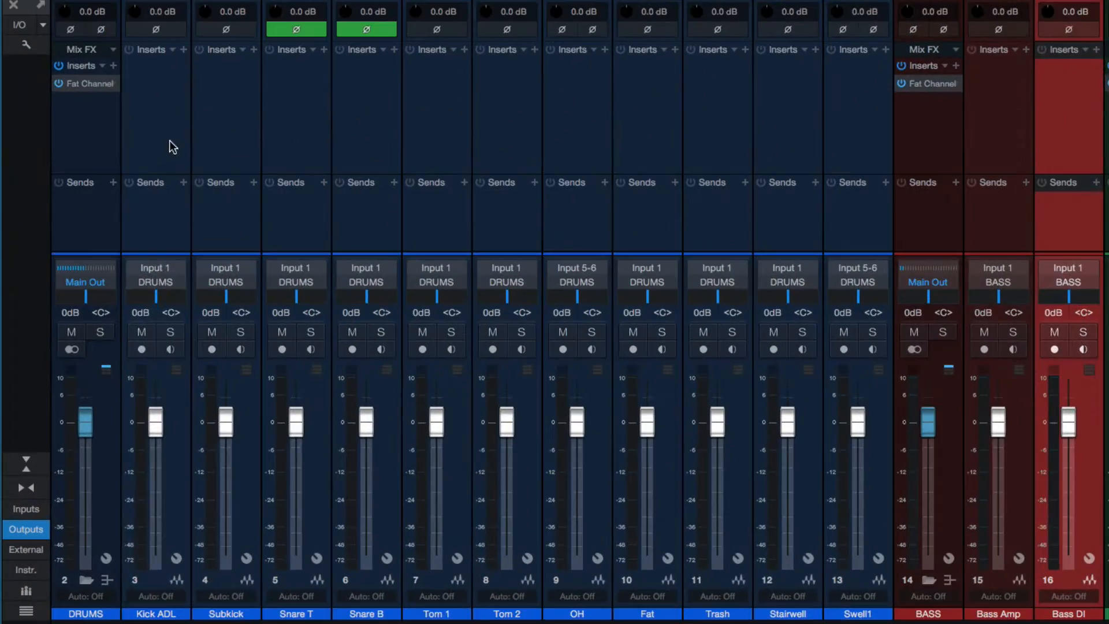
Step: Solo the Kick ADL, Subkick, Snare T, Snare B and OH channels together
left_click(86, 331)
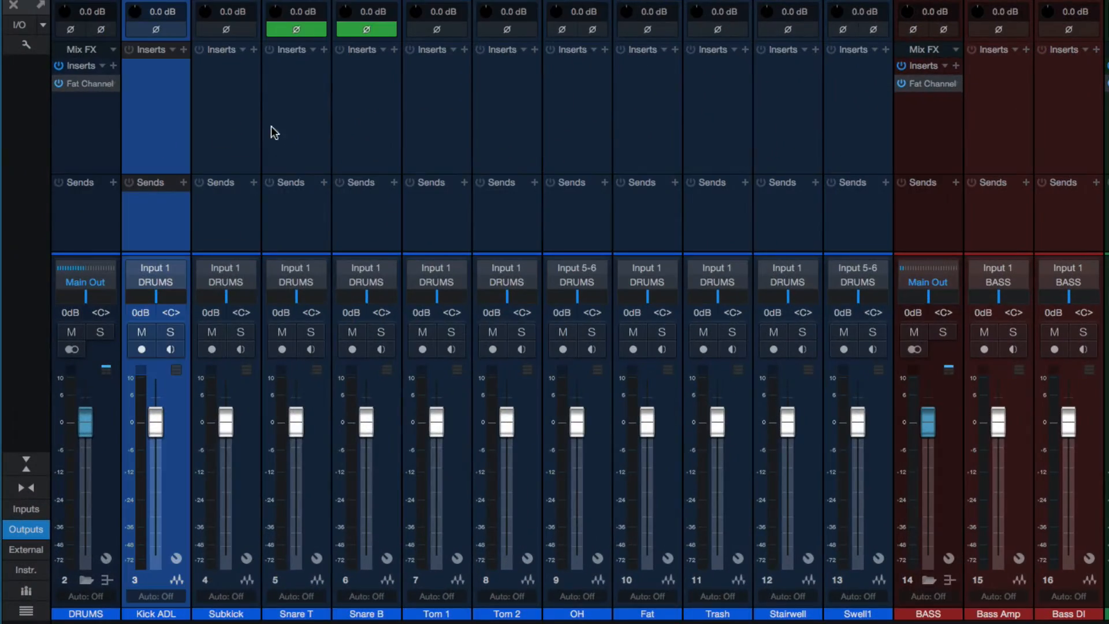
left_click(383, 117, "shift")
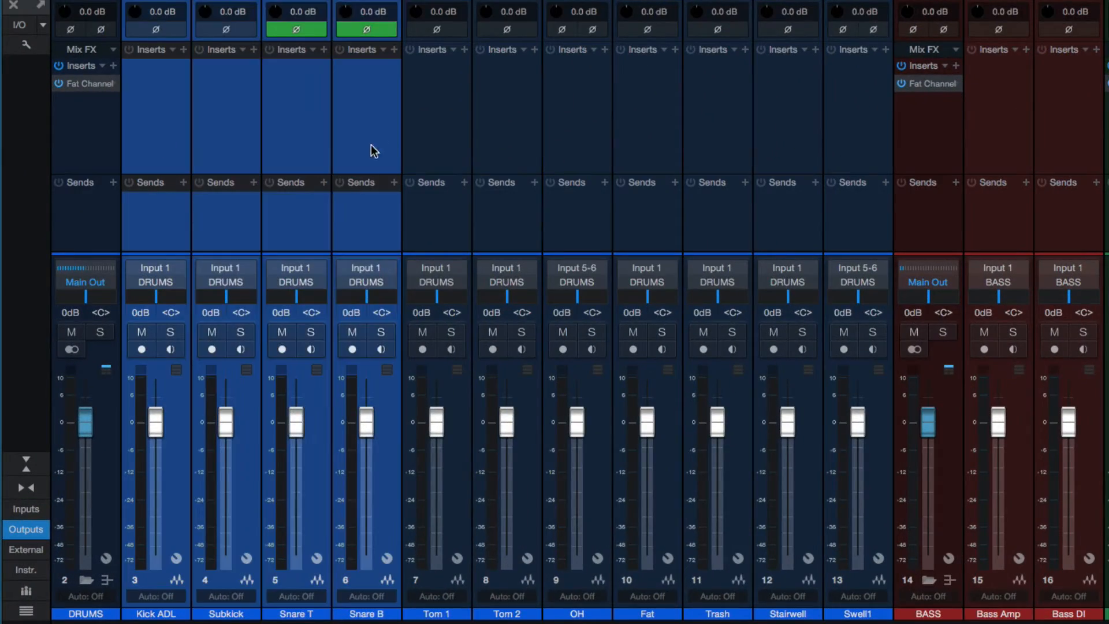
left_click(576, 162, "ctrl")
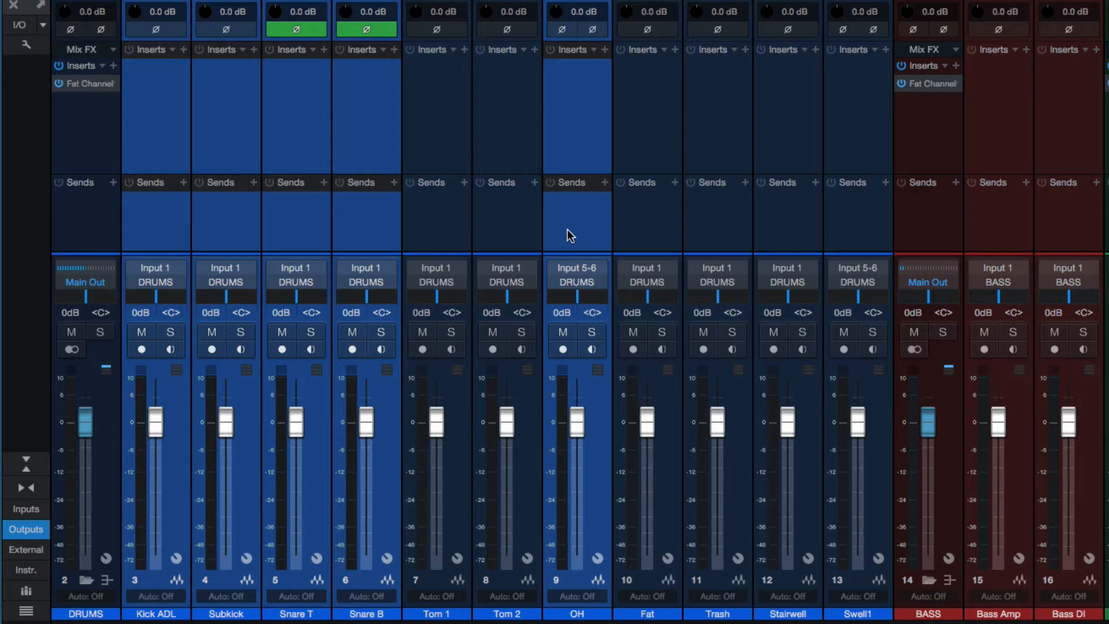
left_click(598, 330)
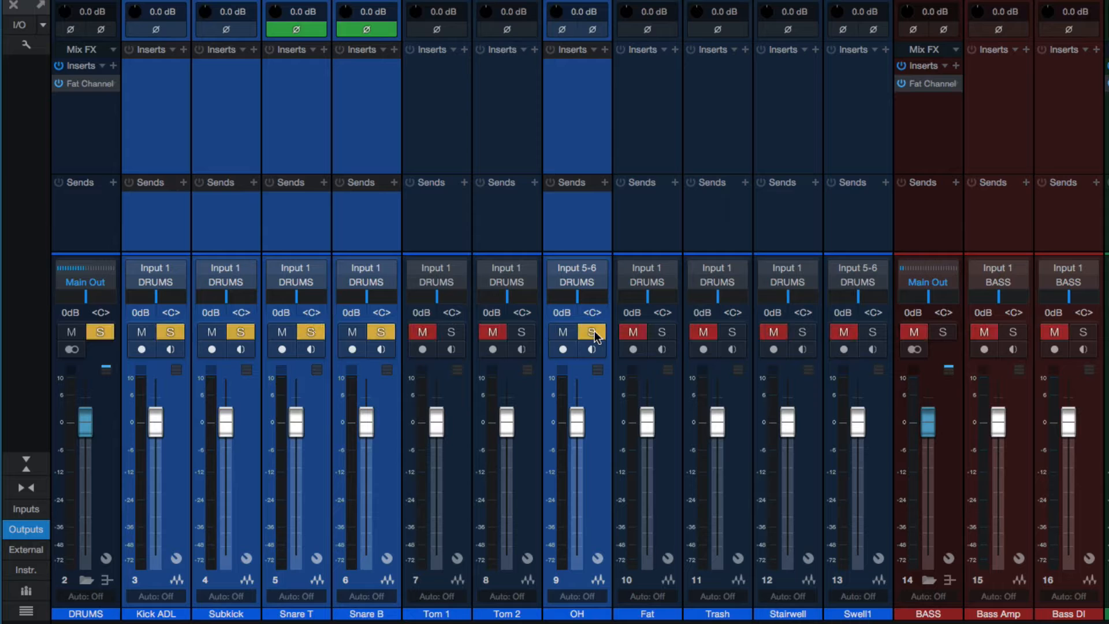
Step: Audition Snare T and Snare B with their polarity inversion switched off, and switch it back on for both
left_click(359, 216)
left_click(300, 218, "ctrl")
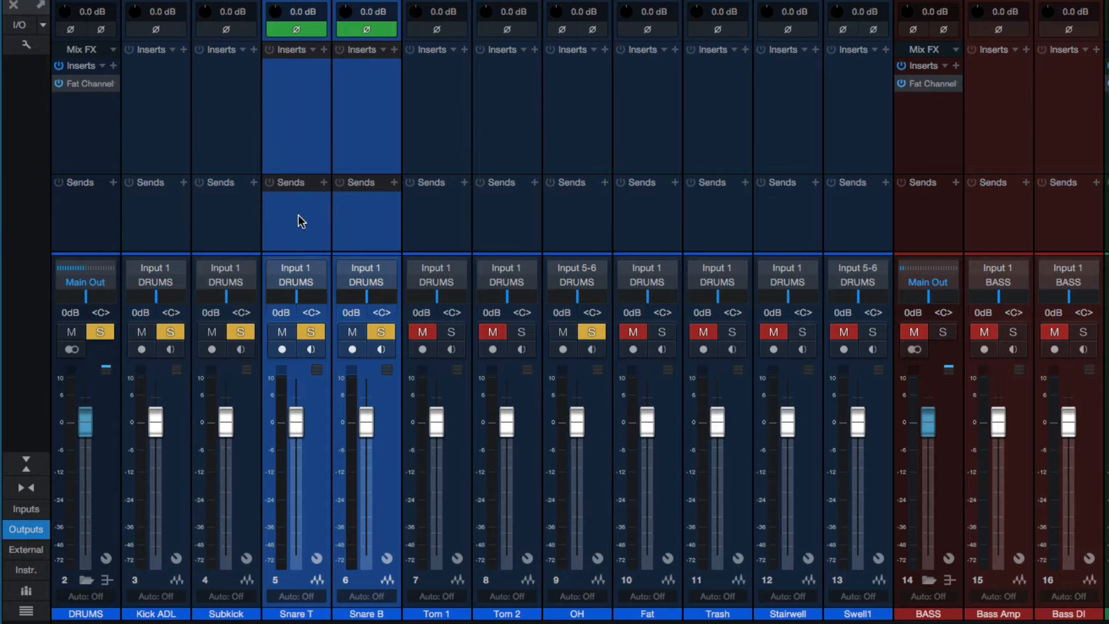
left_click(367, 35)
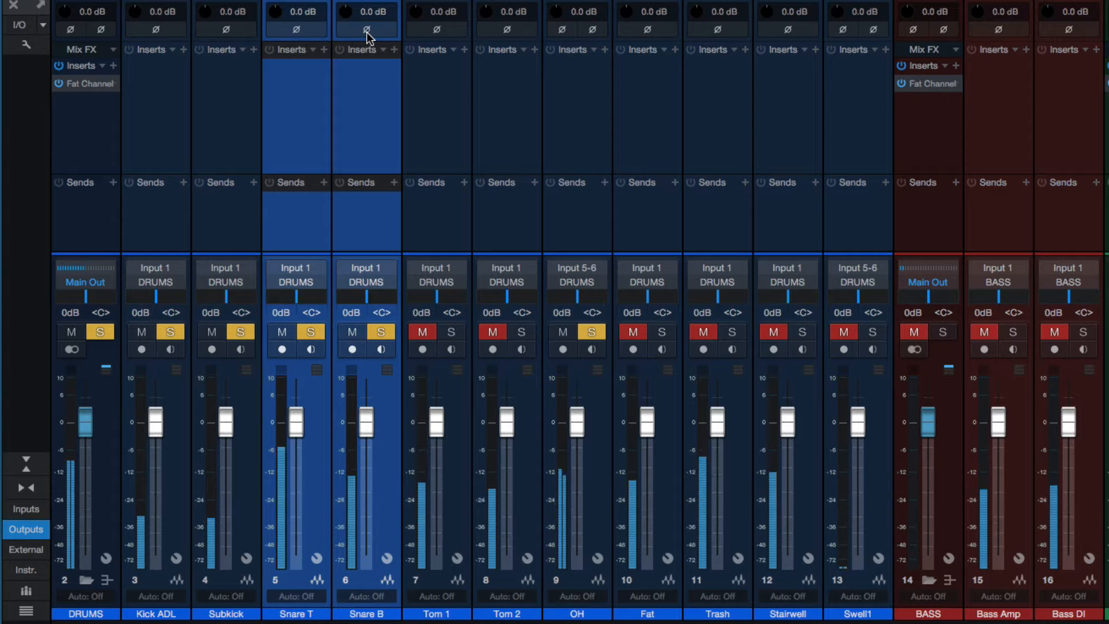
left_click(368, 36)
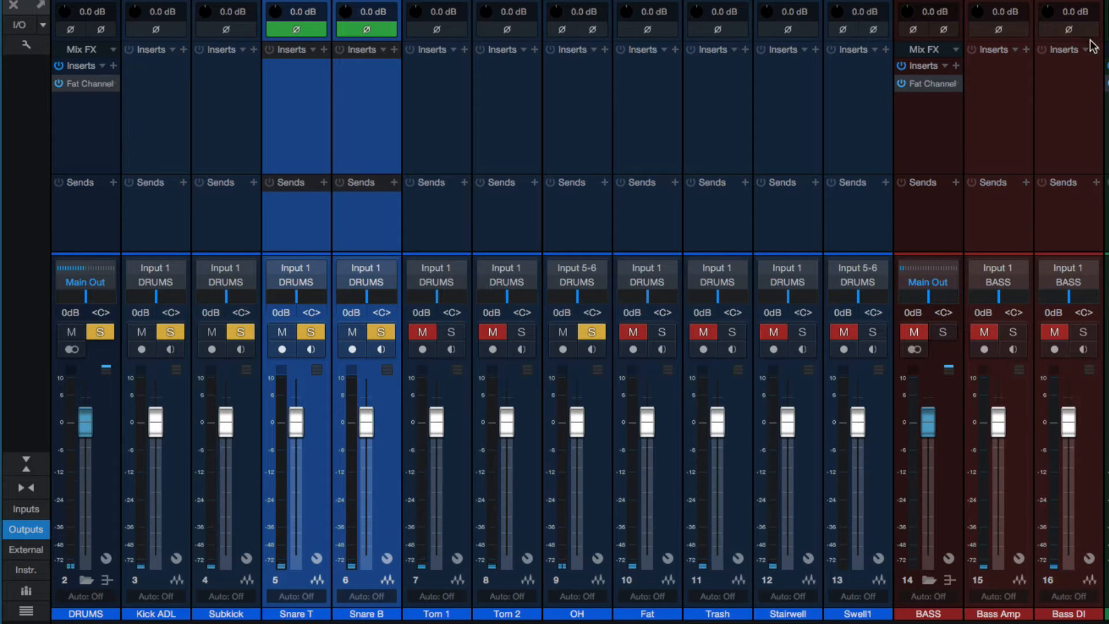
Step: Clear the solo on all channels after checking the bass channels and the rest of the mixer
left_click(1011, 92)
left_click(1059, 107)
left_click(1015, 133)
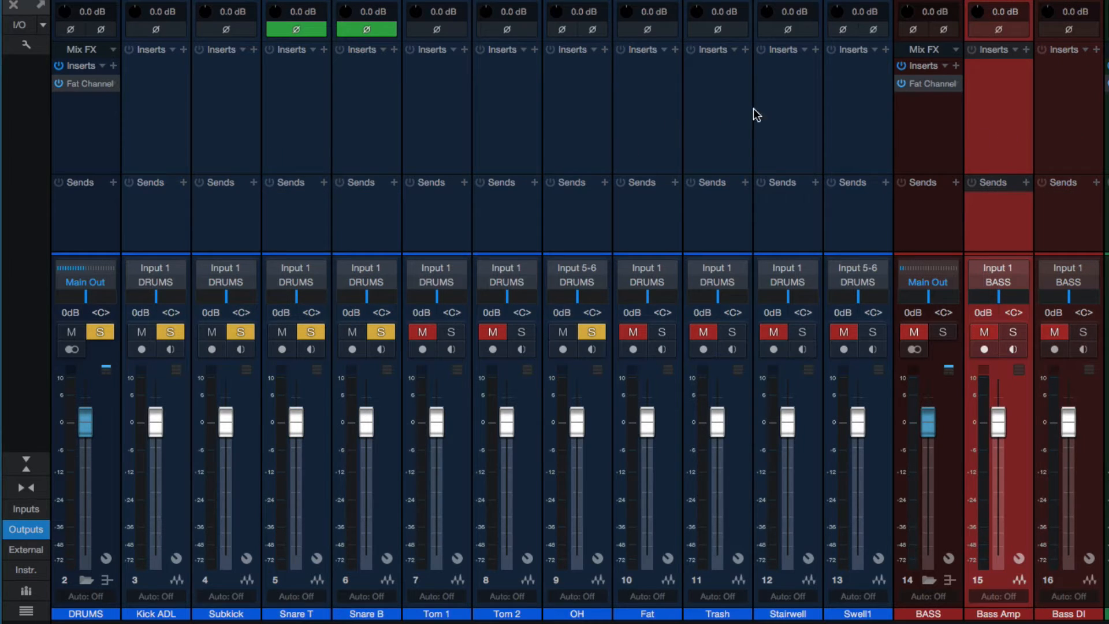
scroll(962, 113, "right", 20)
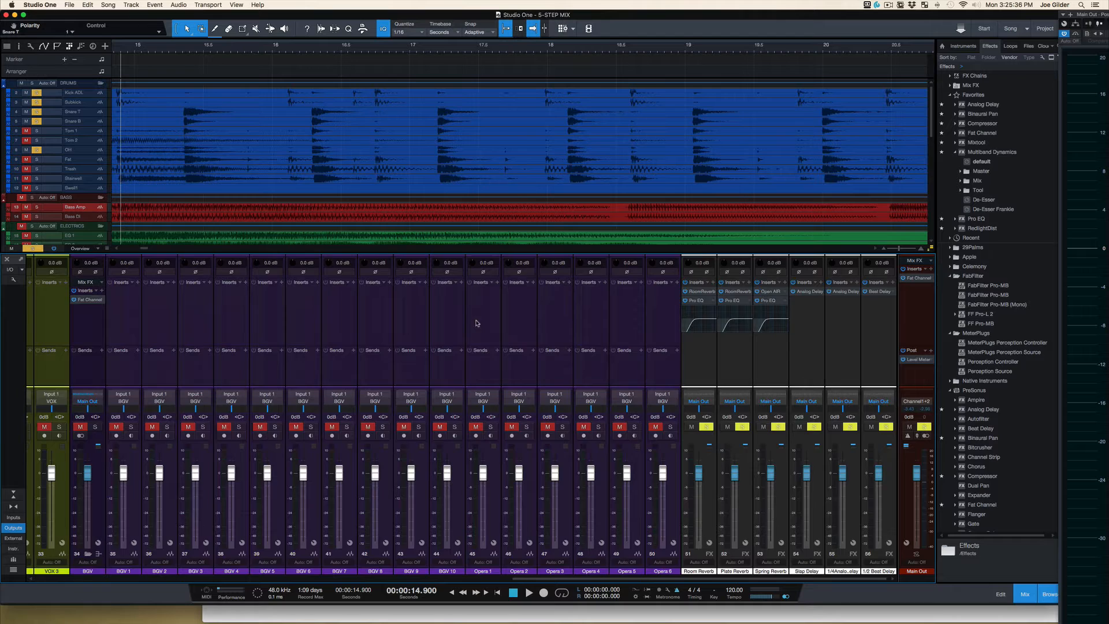
scroll(477, 323, "left", 20)
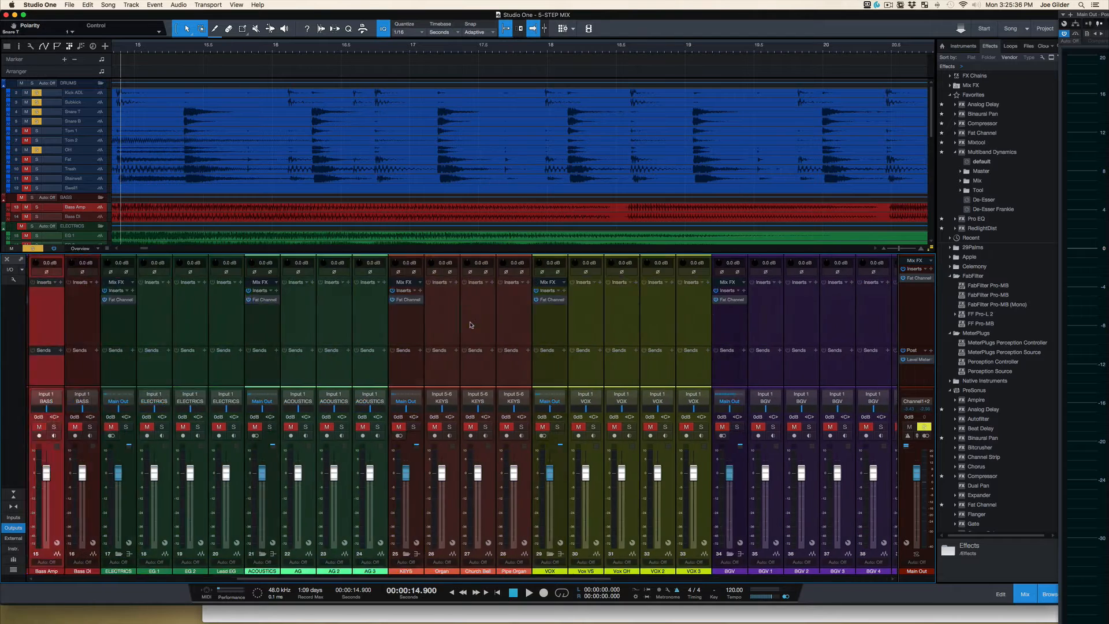
key("shift+s")
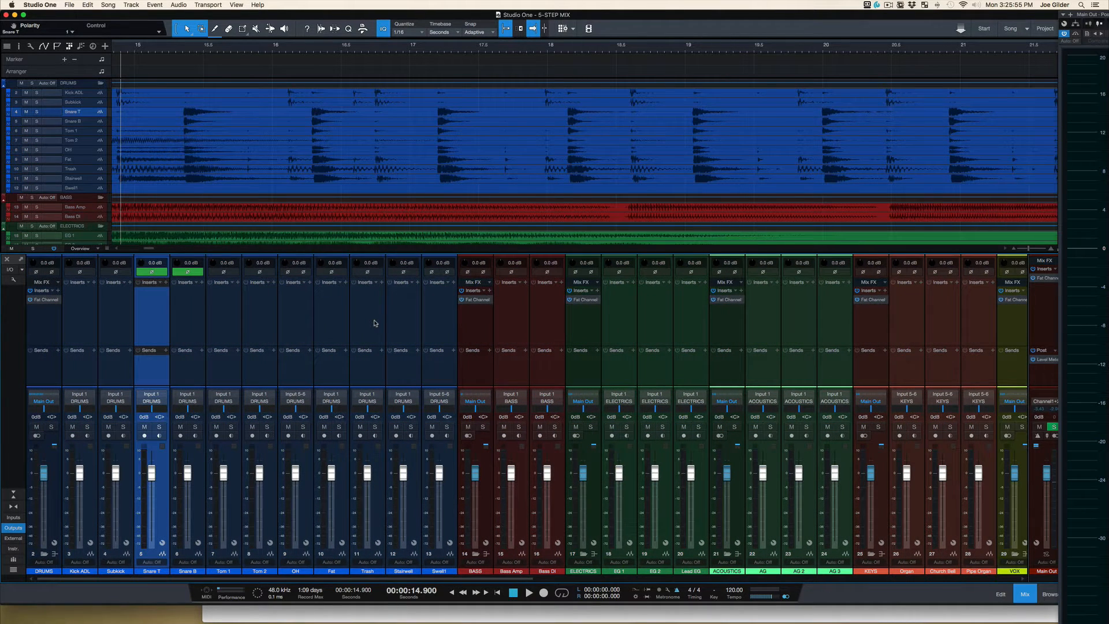
left_click(436, 338)
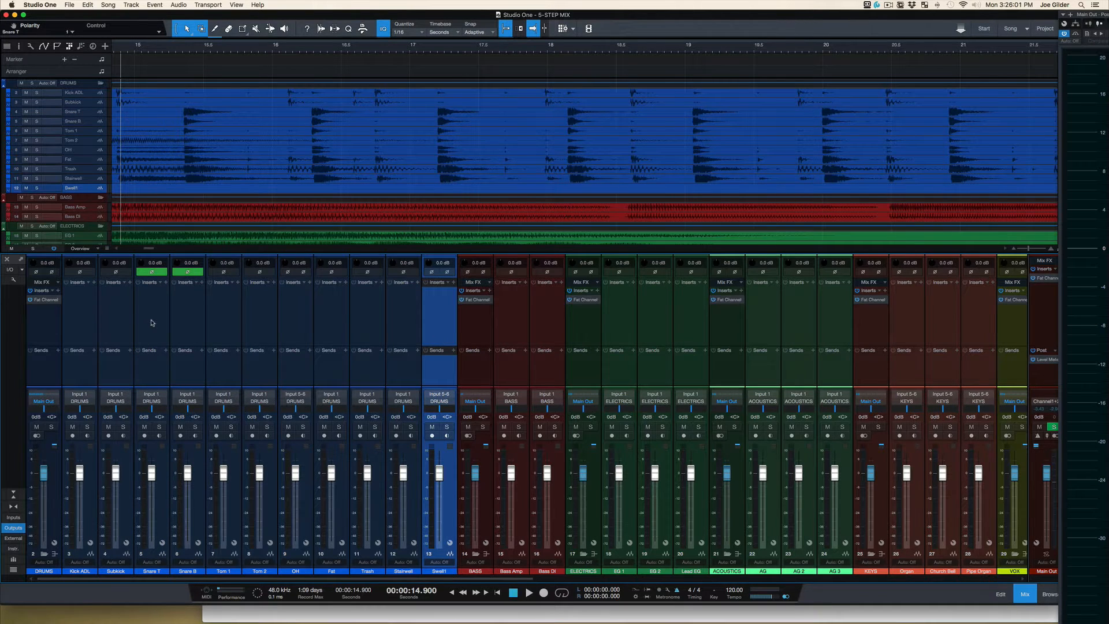
scroll(149, 319, "right", 10)
scroll(365, 316, "left", 10)
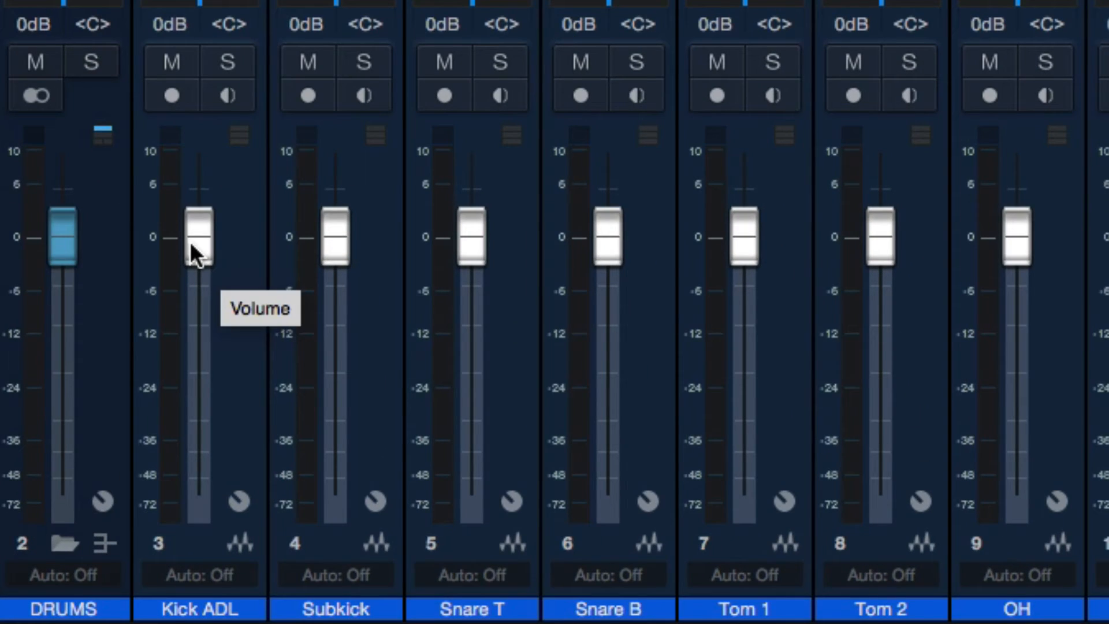
Step: Try fader moves on the Kick ADL channel down to about -33.9 dB, and reset the fader to 0 dB
left_click(78, 474)
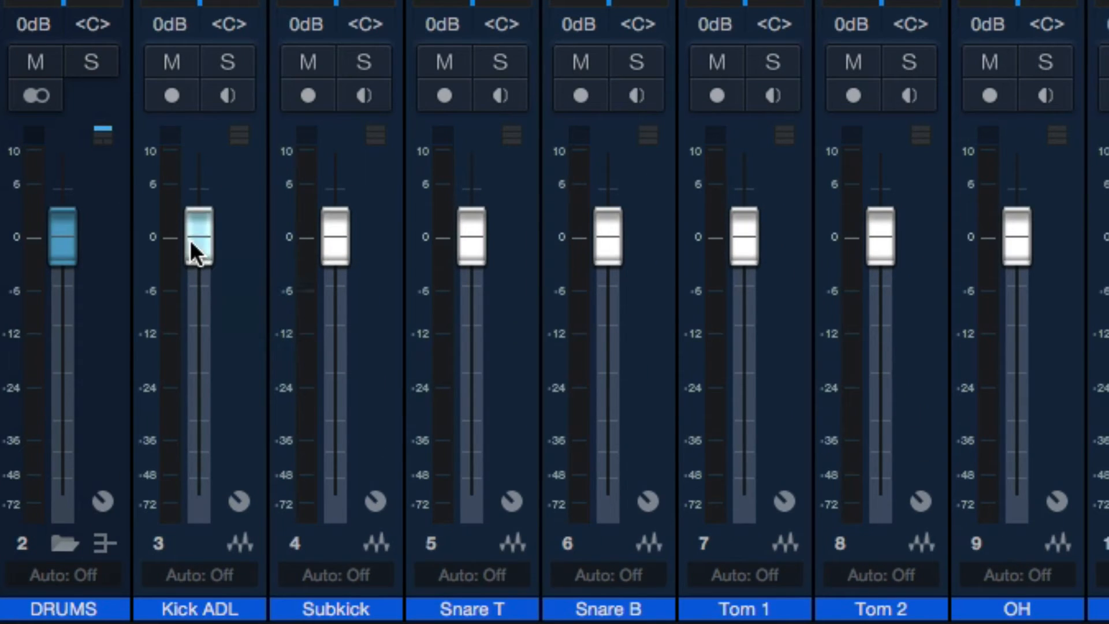
mouse_move(210, 242)
left_mouse_down()
mouse_move(210, 189)
mouse_move(210, 255)
mouse_move(209, 175)
mouse_move(215, 257)
left_mouse_up()
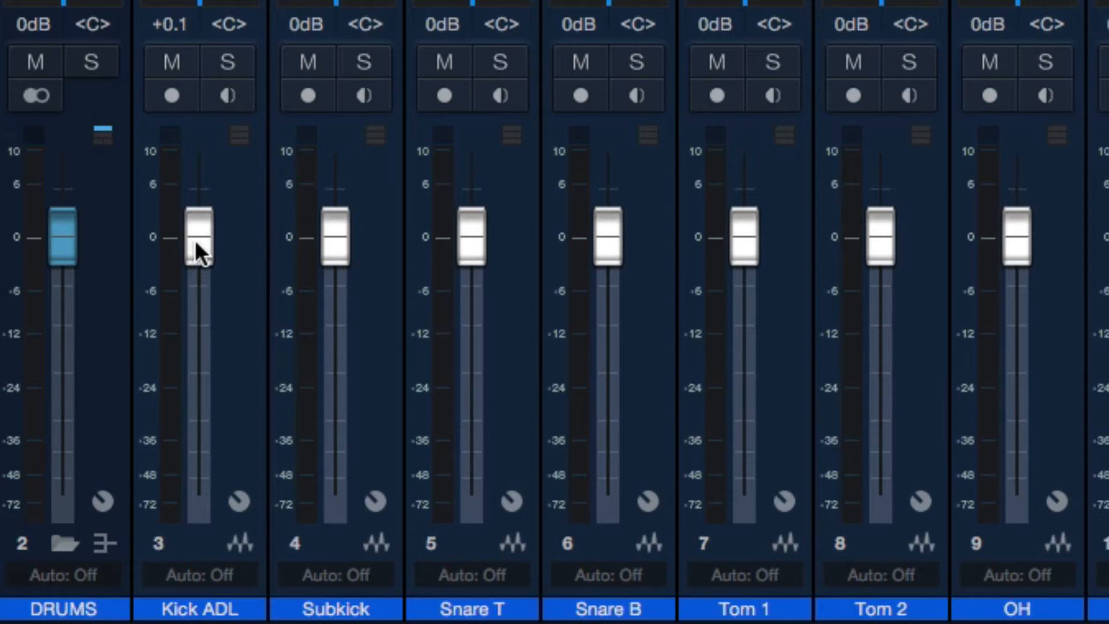
left_click_drag(195, 240, 223, 387)
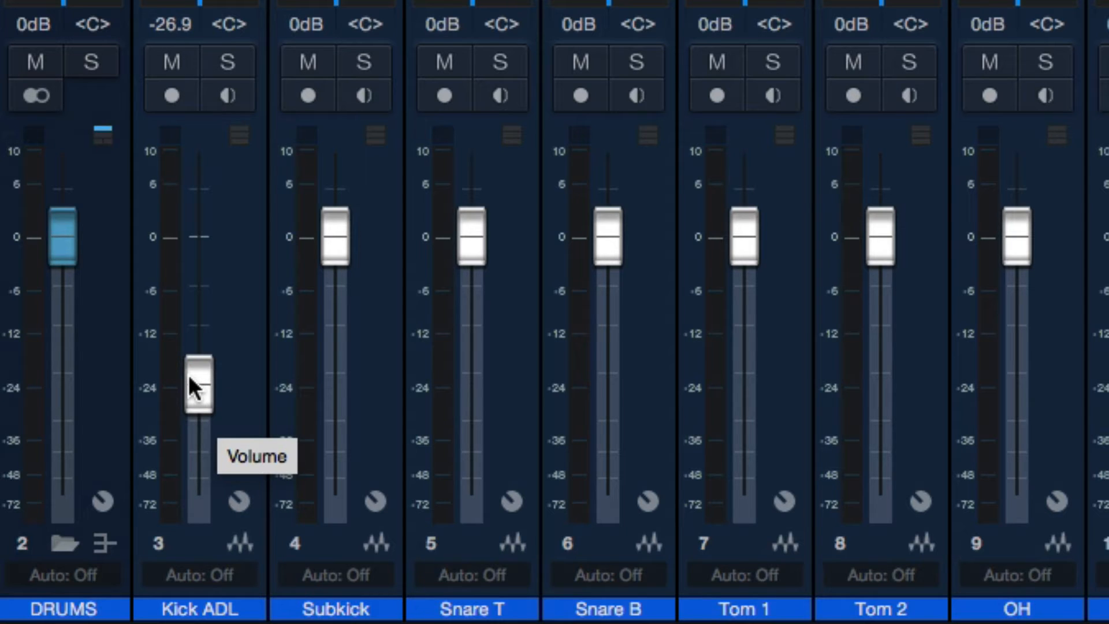
left_click_drag(192, 379, 215, 410)
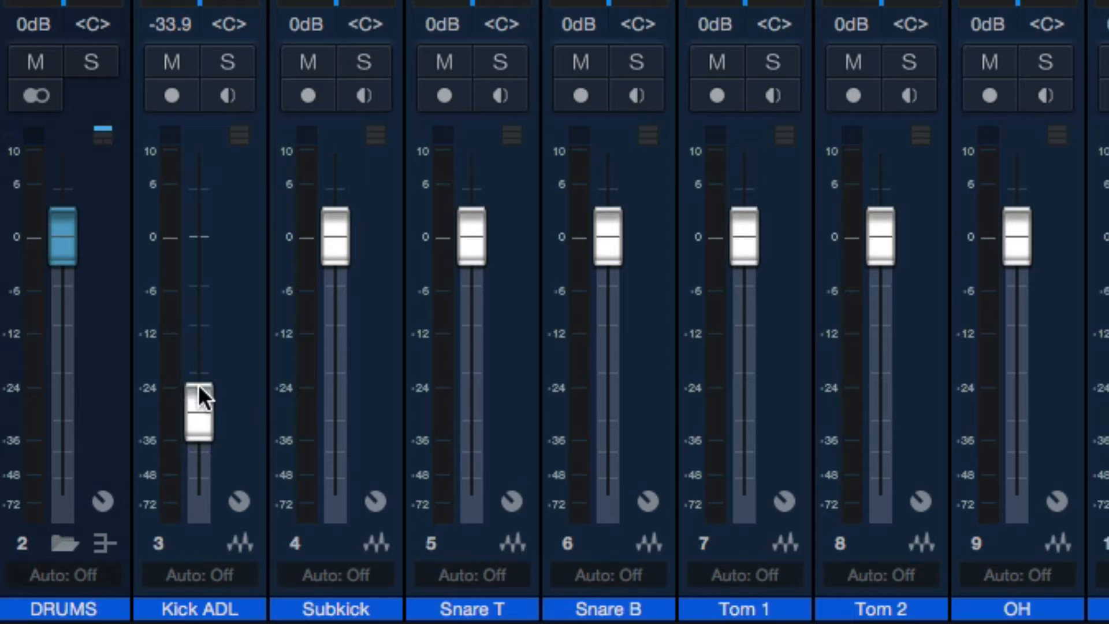
left_click(199, 387, "alt")
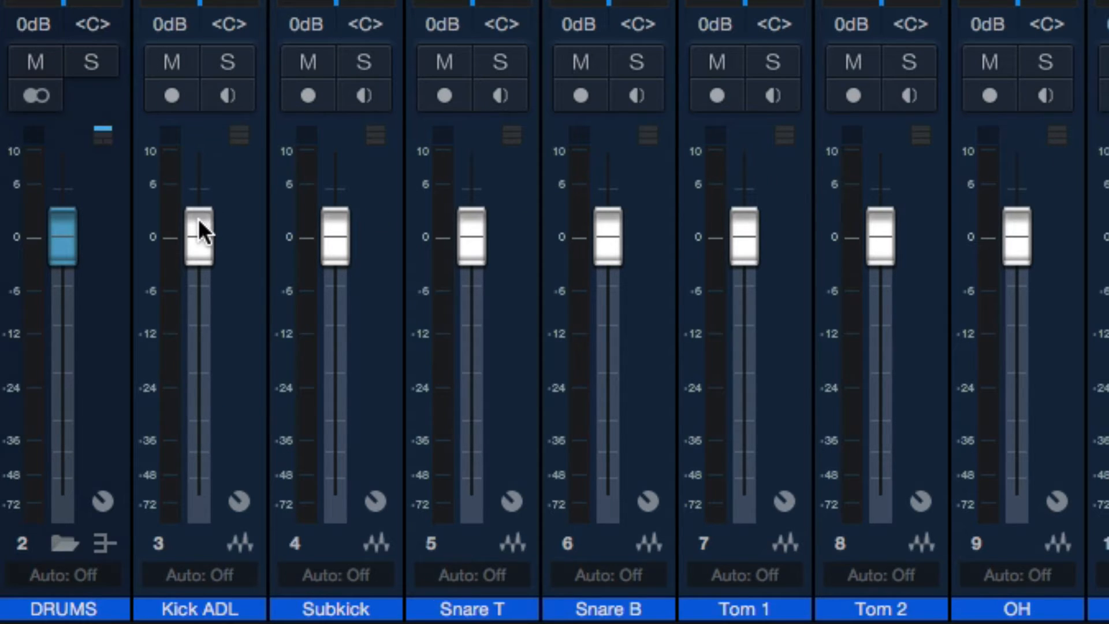
mouse_move(199, 218)
left_mouse_down()
mouse_move(203, 241)
mouse_move(204, 194)
mouse_move(212, 226)
mouse_move(220, 195)
mouse_move(209, 223)
left_mouse_up()
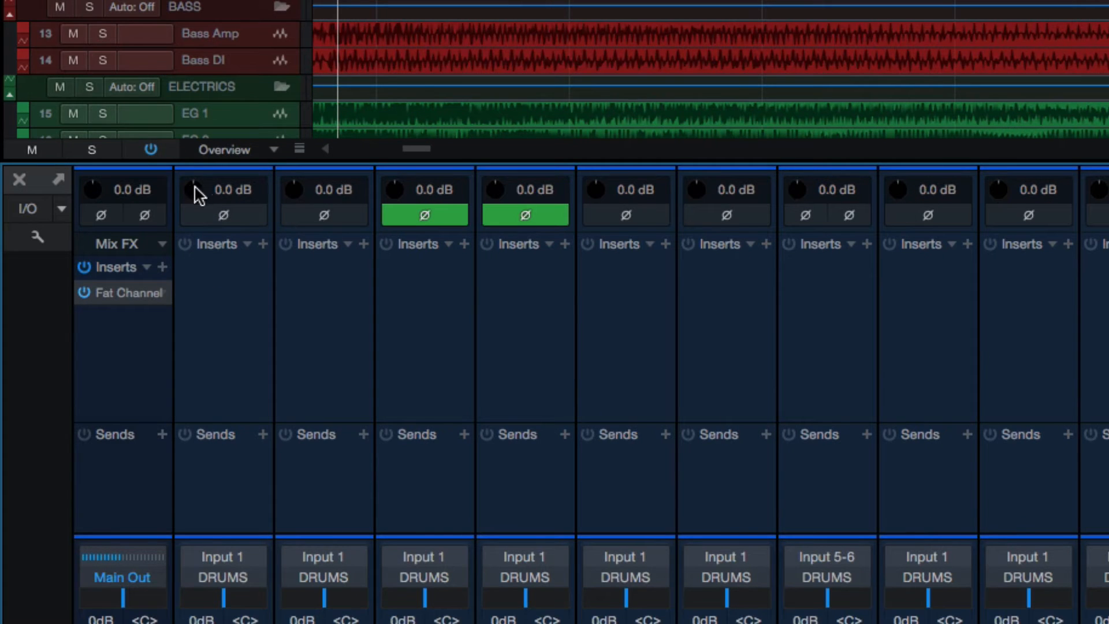
Step: Try changing the Kick ADL channel's input gain and reset it to 0 dB
left_click_drag(193, 196, 202, 172)
double_click(197, 194)
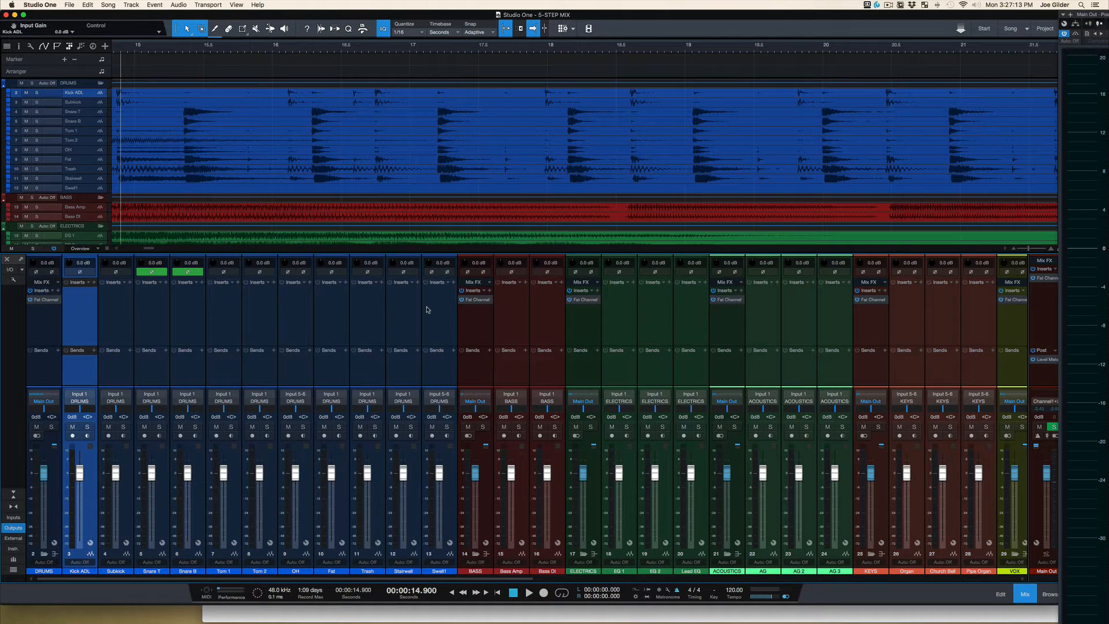
Step: Try adjusting the Swell1 channel's input gain and fader, and reset both to 0 dB
left_click(427, 310, "shift")
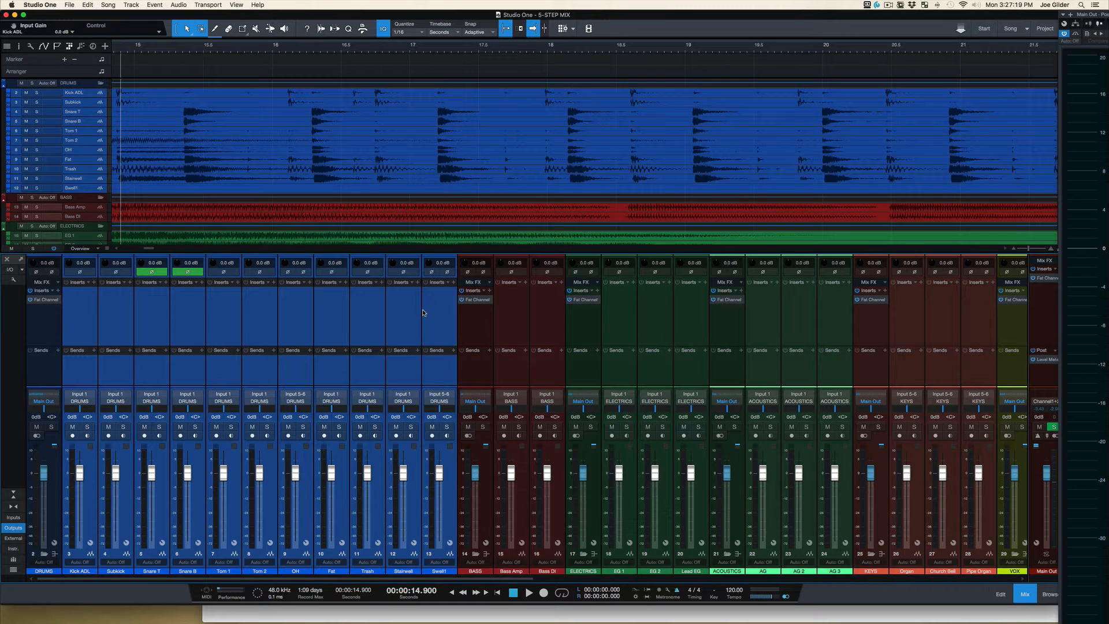
left_click(423, 313)
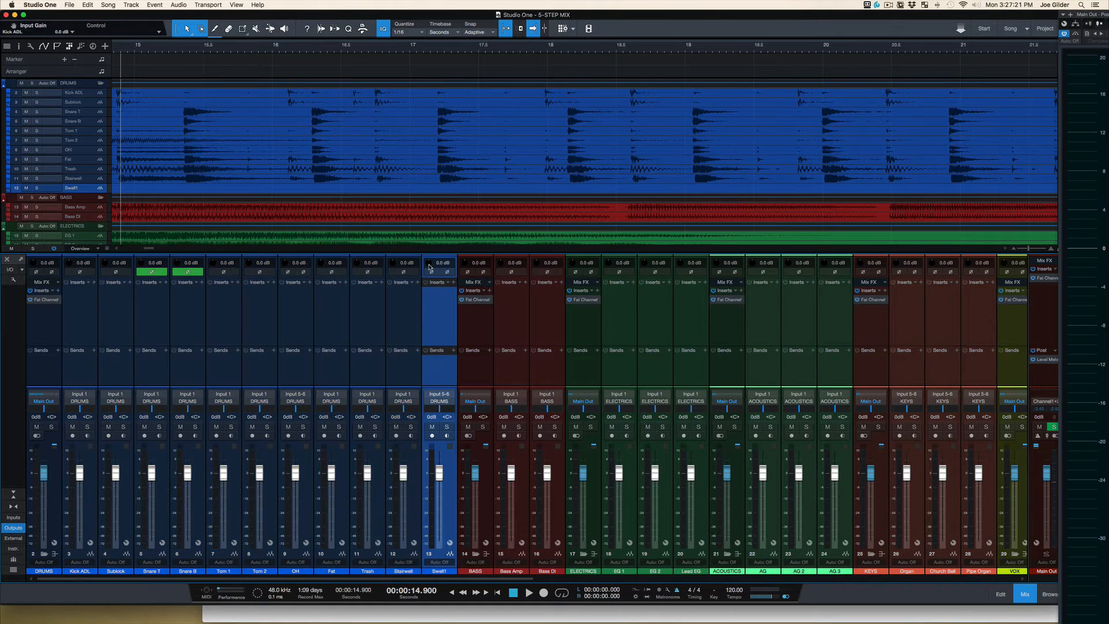
left_click_drag(428, 265, 429, 307)
left_click(427, 262, "alt")
left_click_drag(441, 472, 445, 480)
left_click(443, 478, "alt")
Step: Try raising the Stairwell channel's input gain to +4.1 dB and panning it to R68, and reset the channel
left_click(415, 349)
left_click_drag(395, 262, 393, 243)
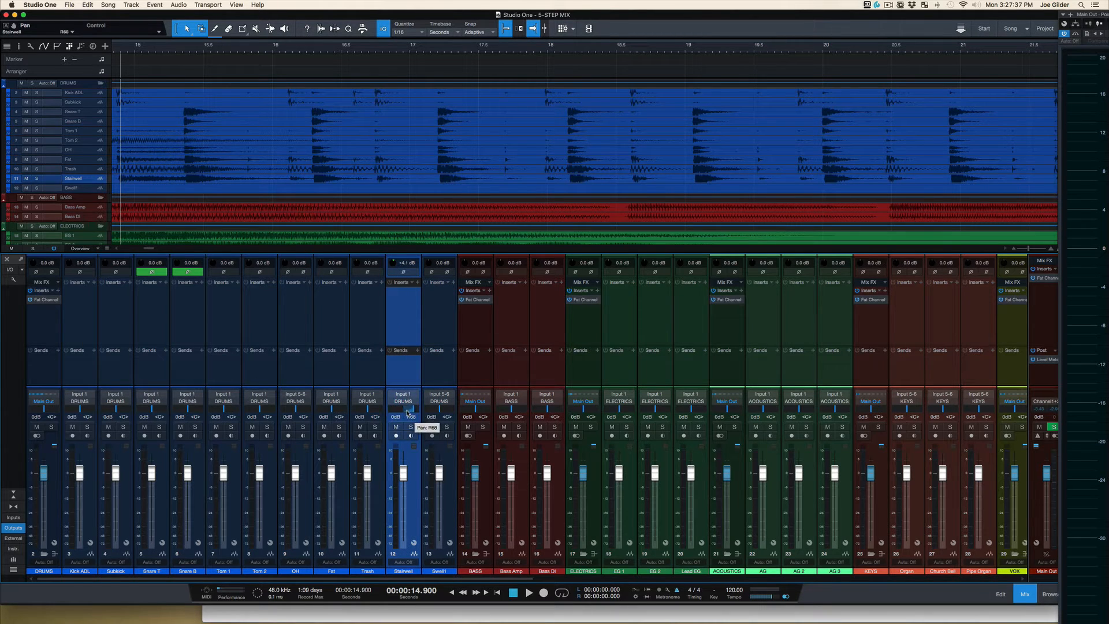
left_click(393, 265, "alt")
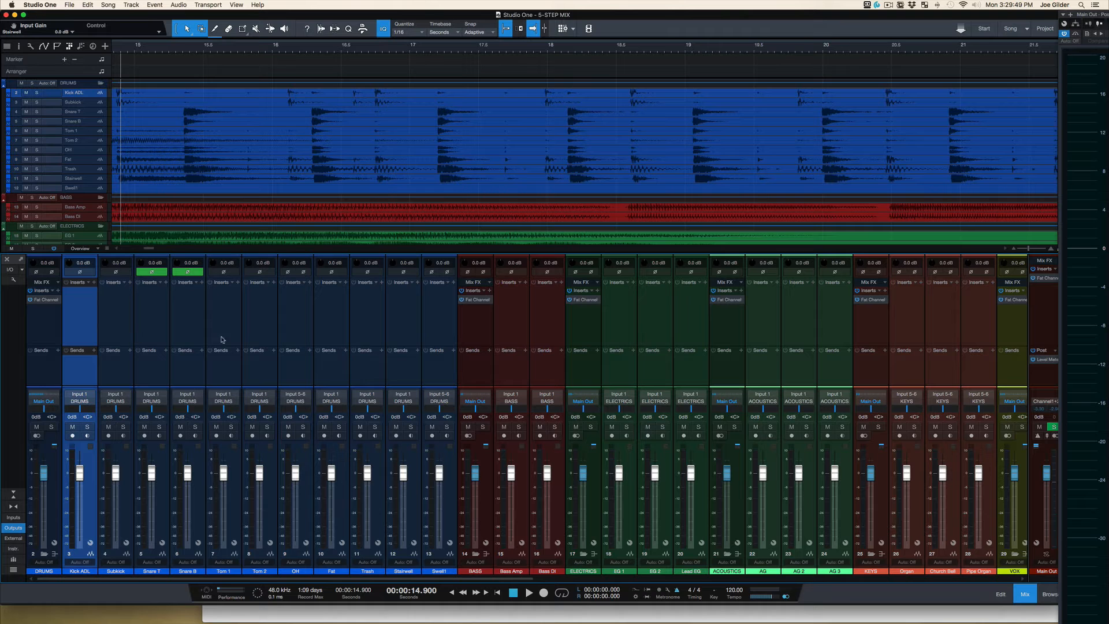
scroll(270, 334, "right", 10)
scroll(269, 333, "left", 10)
left_click(454, 330)
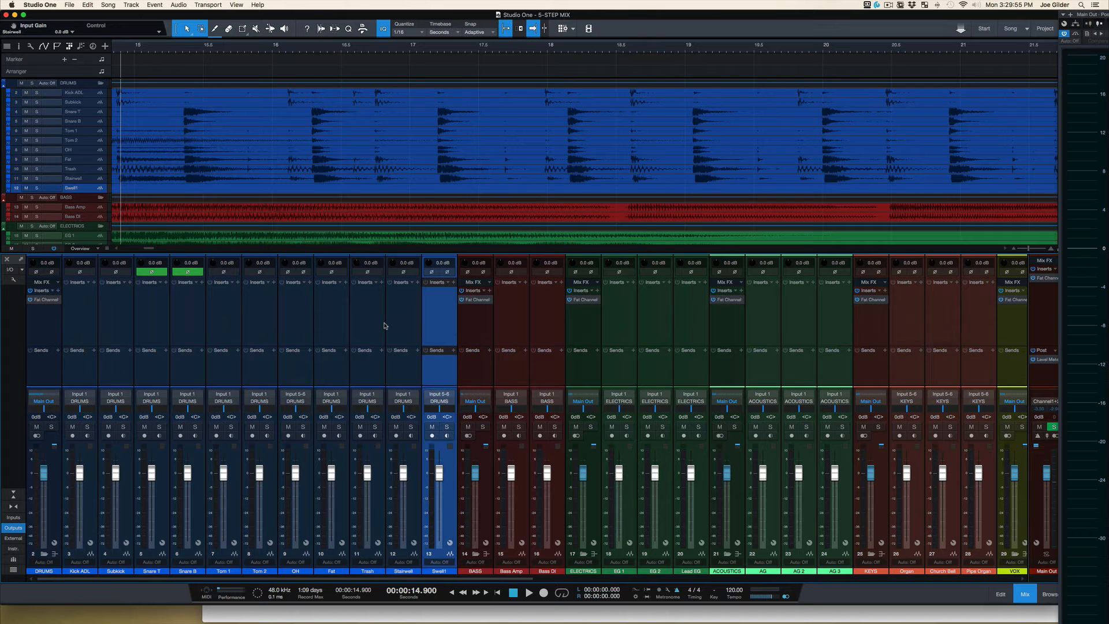
key("F3")
key("F3")
Step: Solo the DRUMS bus and lower the input gain of Stairwell to -10.8 dB, Trash to -9.4 dB and Fat to -8.7 dB
left_click(58, 372)
key("s")
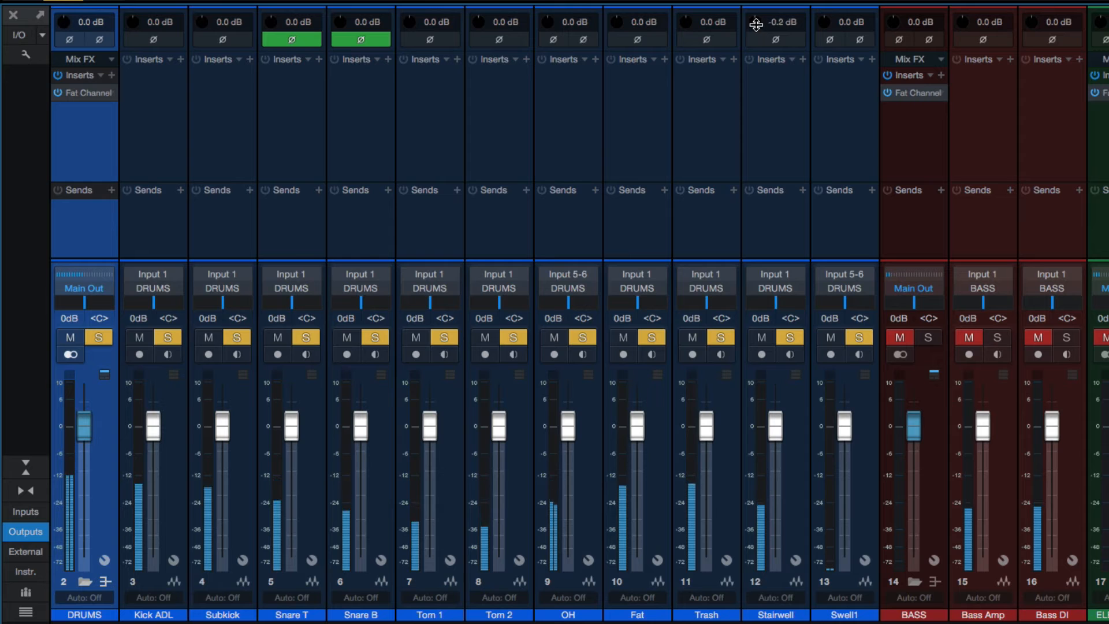
left_click_drag(756, 24, 755, 59)
left_click_drag(690, 27, 682, 64)
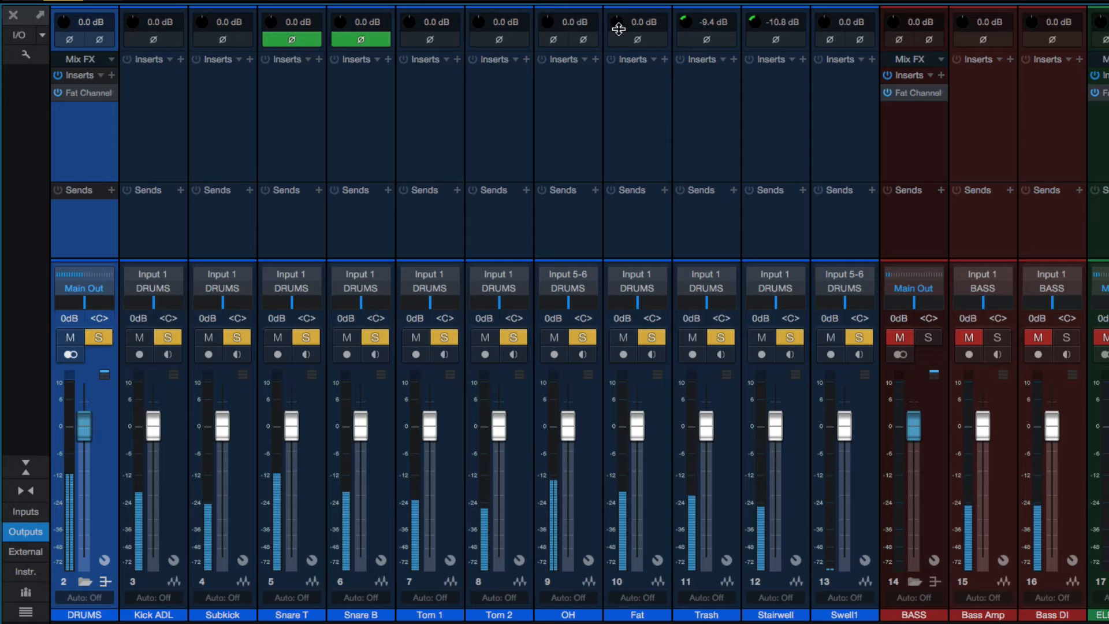
left_click_drag(618, 24, 620, 53)
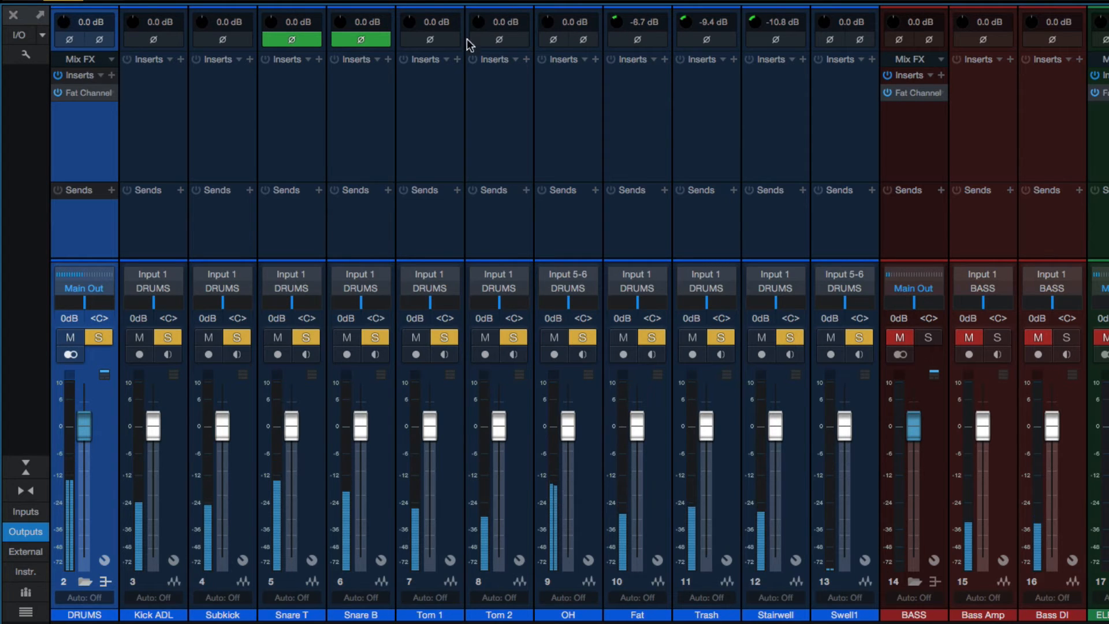
Step: Pan Tom 2 hard right and Tom 1 to L99
left_click_drag(498, 302, 507, 306)
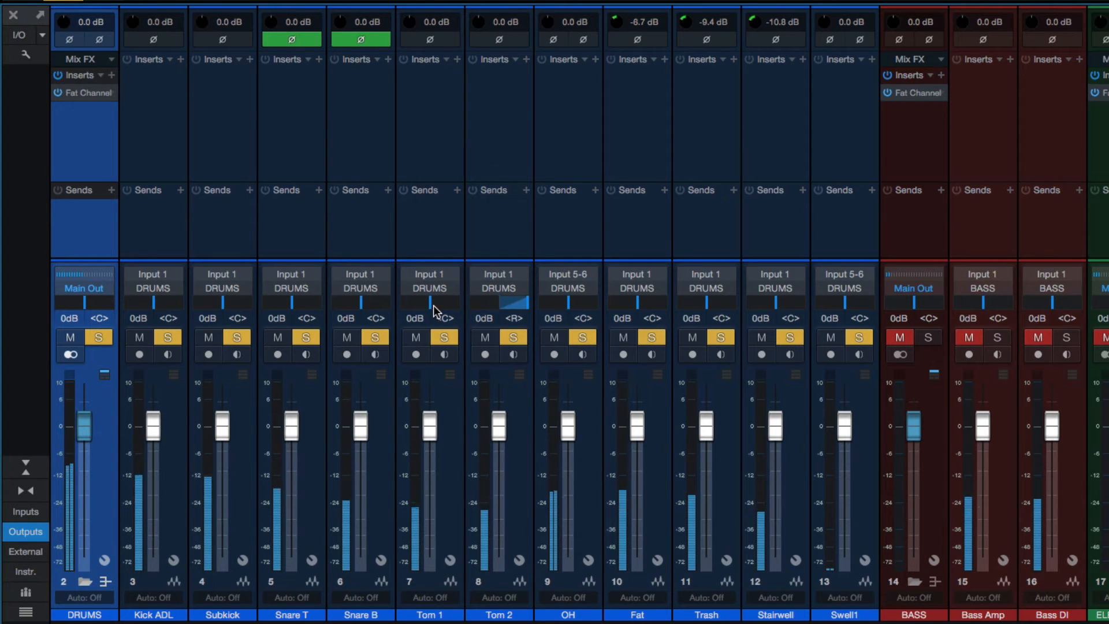
left_click_drag(432, 306, 322, 302)
Step: Lower the input gain of Snare T to -3.1 dB and Snare B to -9.1 dB
left_click(334, 98)
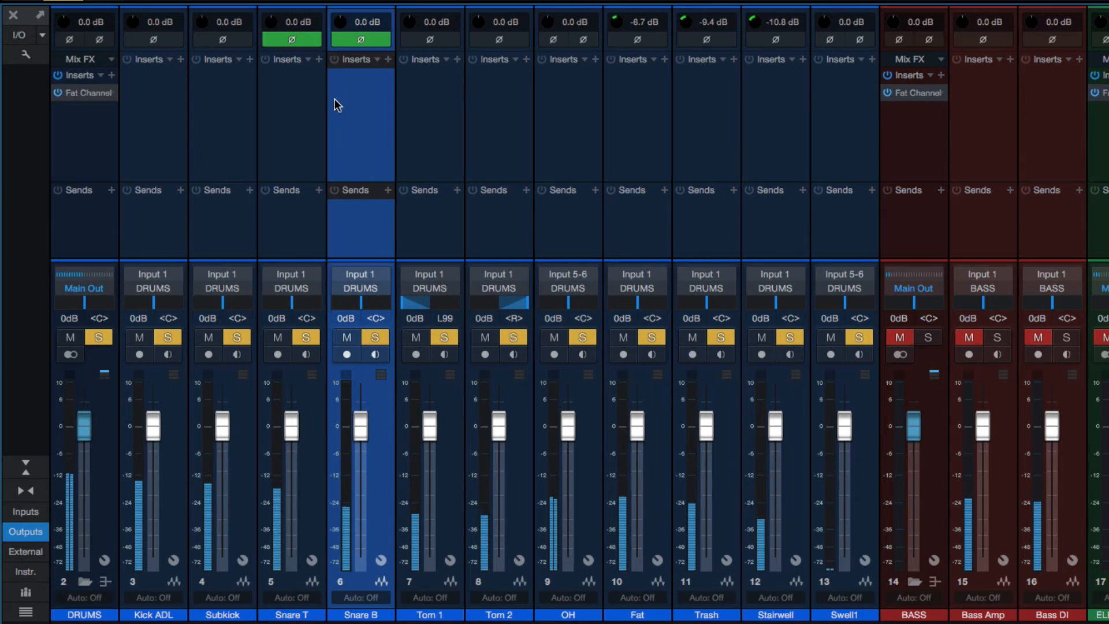
left_click(297, 88, "shift")
left_click_drag(273, 27, 275, 36)
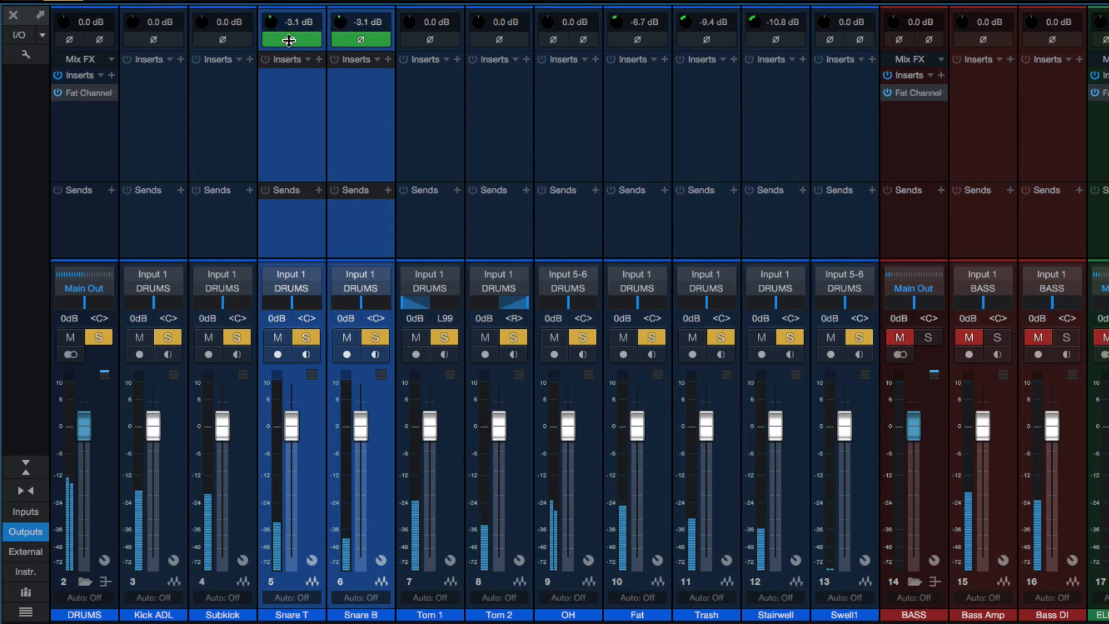
left_click(379, 109)
left_click_drag(348, 29, 340, 42)
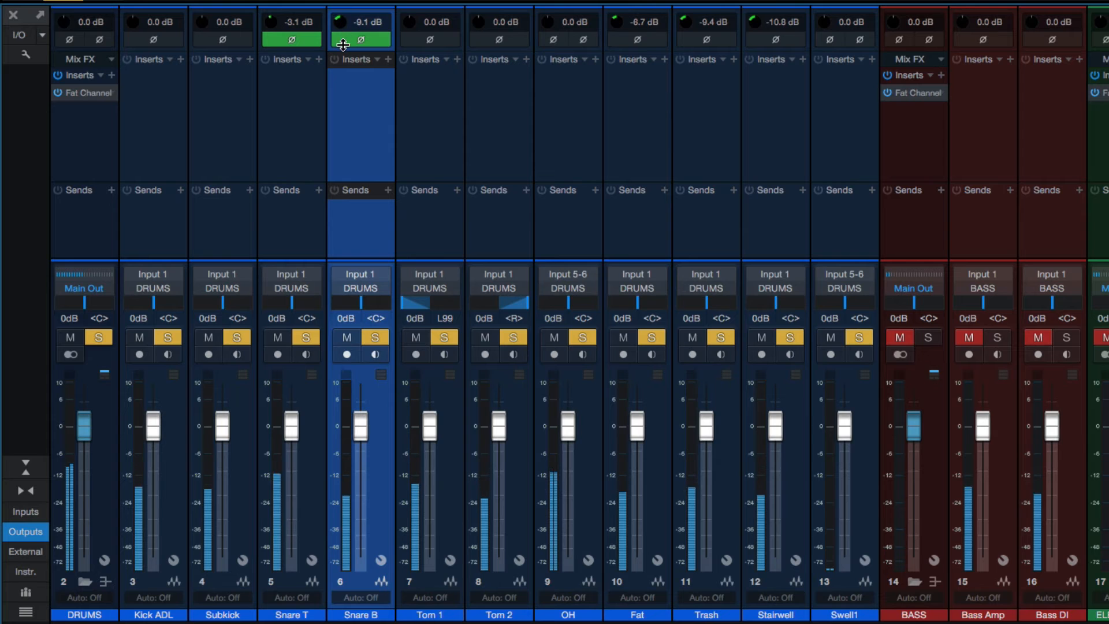
Step: Lower the input gain of Tom 1 and Tom 2 together to -8.4 dB, and OH to -4.6 dB
left_click(508, 131)
left_click(416, 69, "shift")
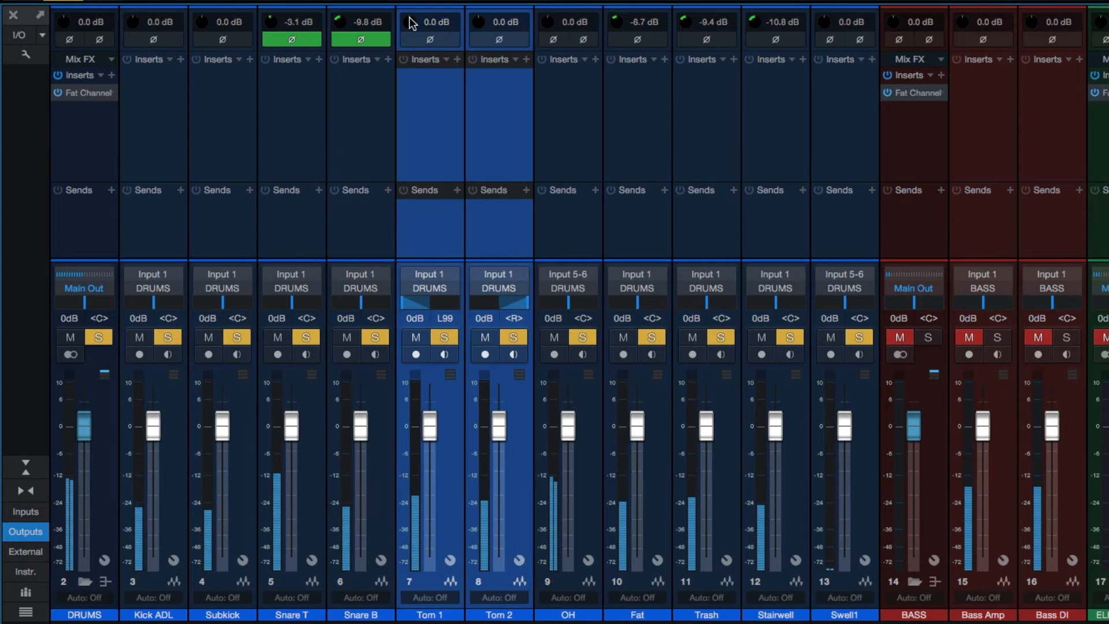
left_click_drag(409, 23, 408, 42)
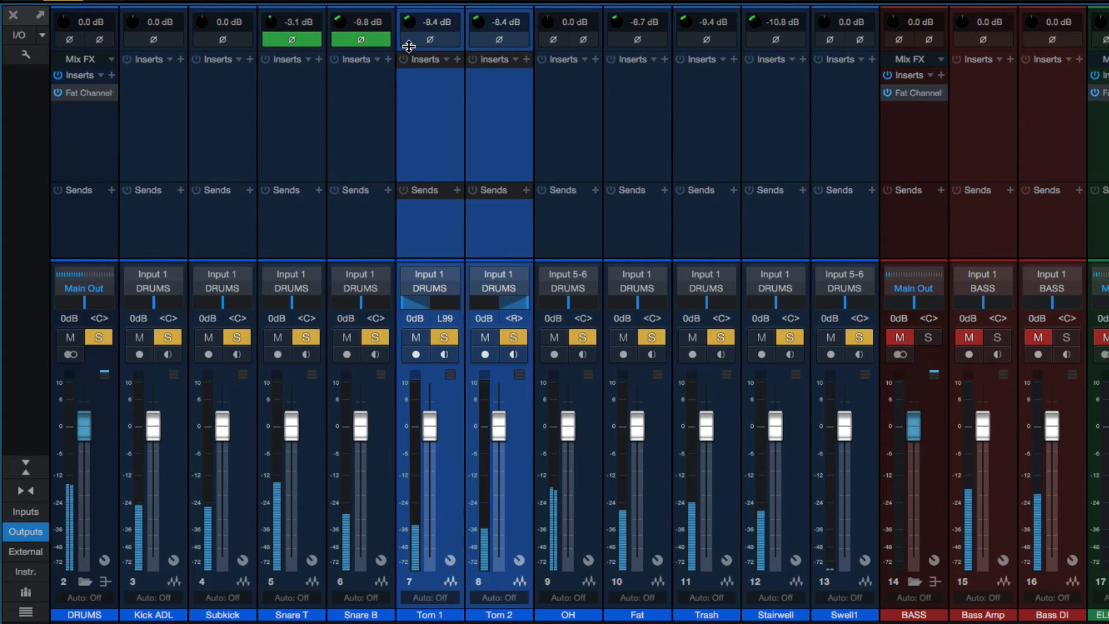
left_click(568, 75)
left_click_drag(547, 22, 550, 33)
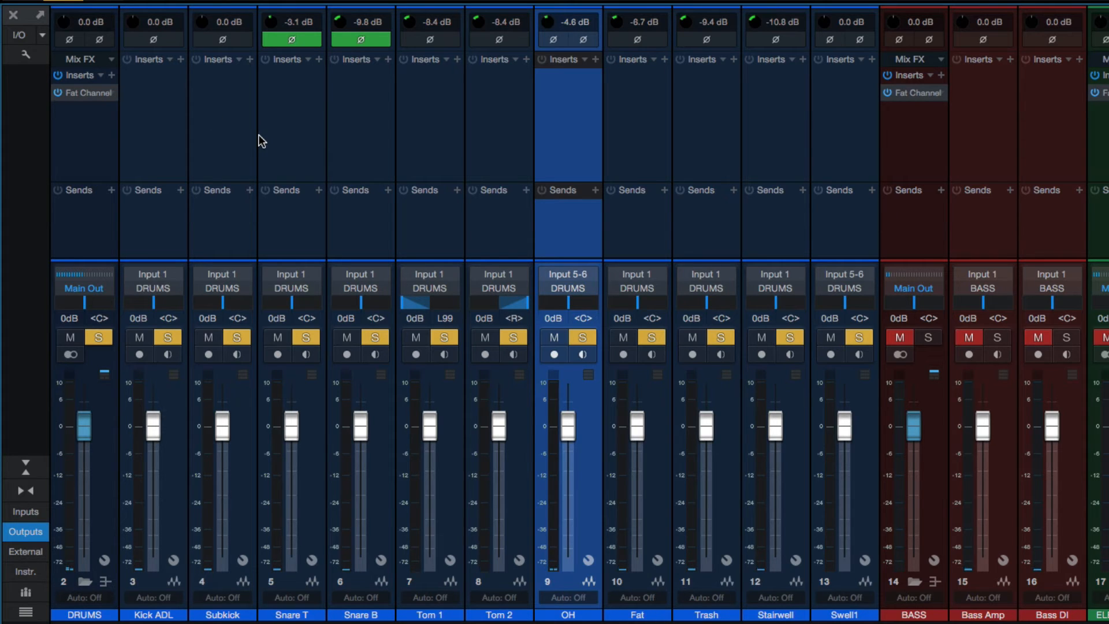
Step: Take the DRUMS bus out of solo, solo and unsolo the BASS bus, and select the DRUMS bus channel
left_click(92, 338)
left_click(928, 339)
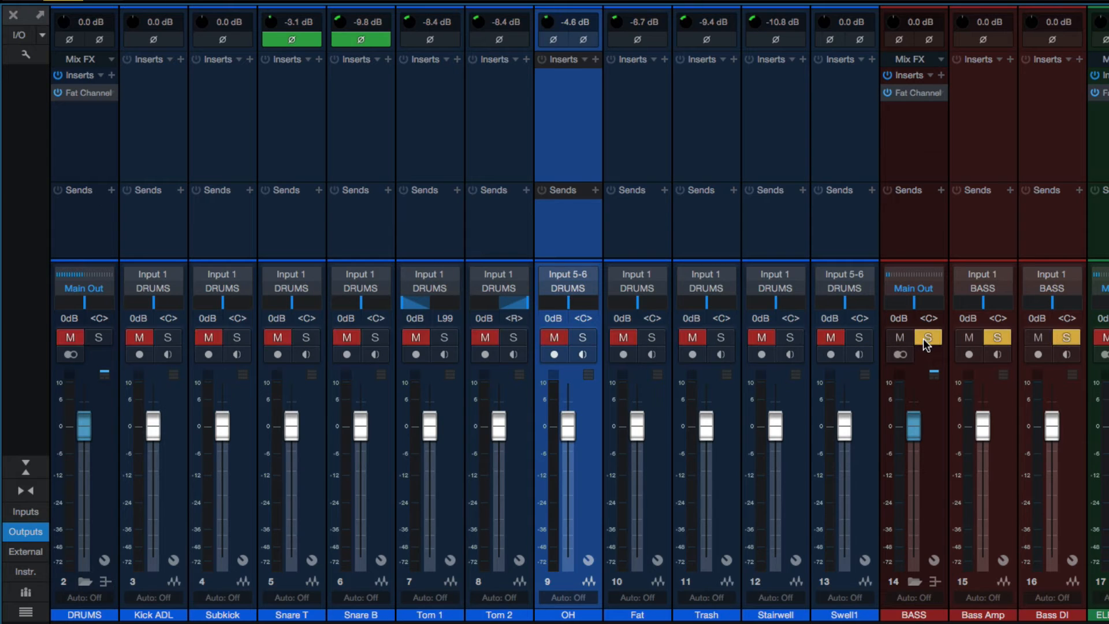
left_click(925, 339)
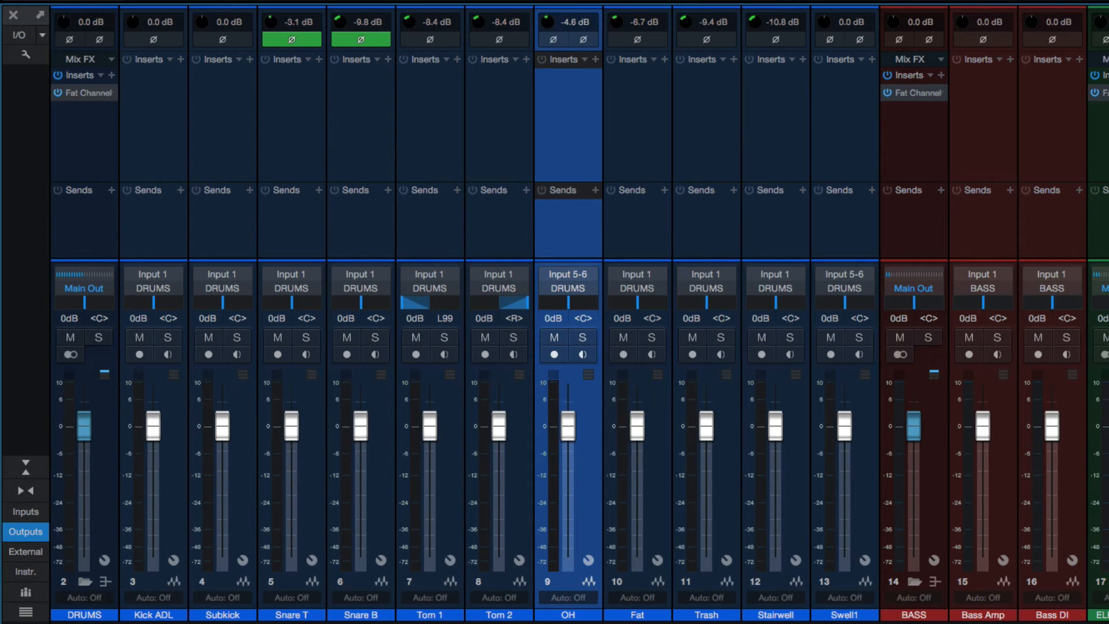
left_click(1108, 338)
left_click(1108, 338)
left_click(85, 614)
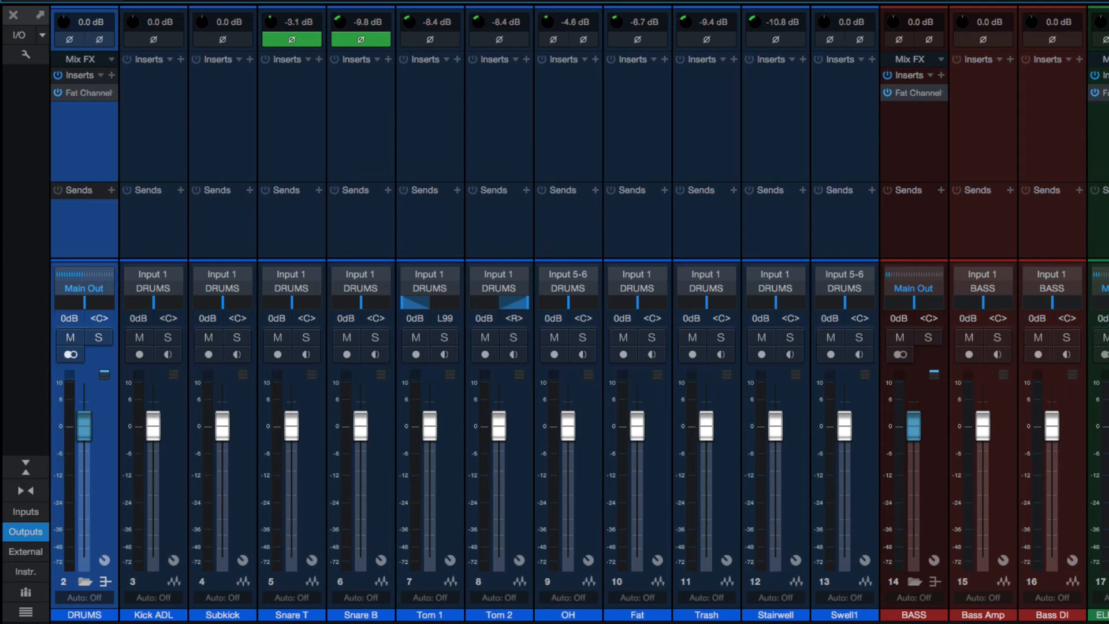